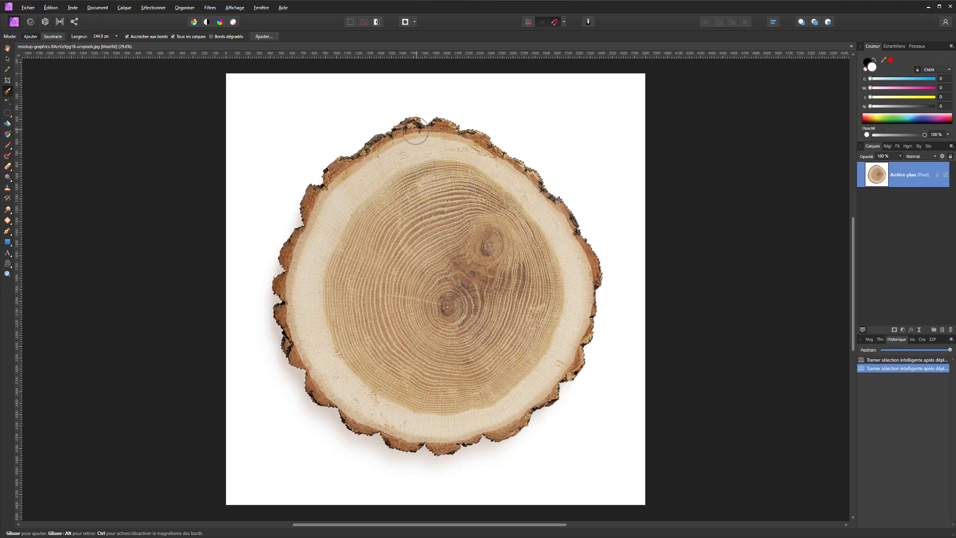
# - Brush over the wood slice to extend the selection, mask the Arrière-plan layer with it and clear the selection
pyautogui.moveTo(416, 131); pyautogui.dragTo(467, 226)
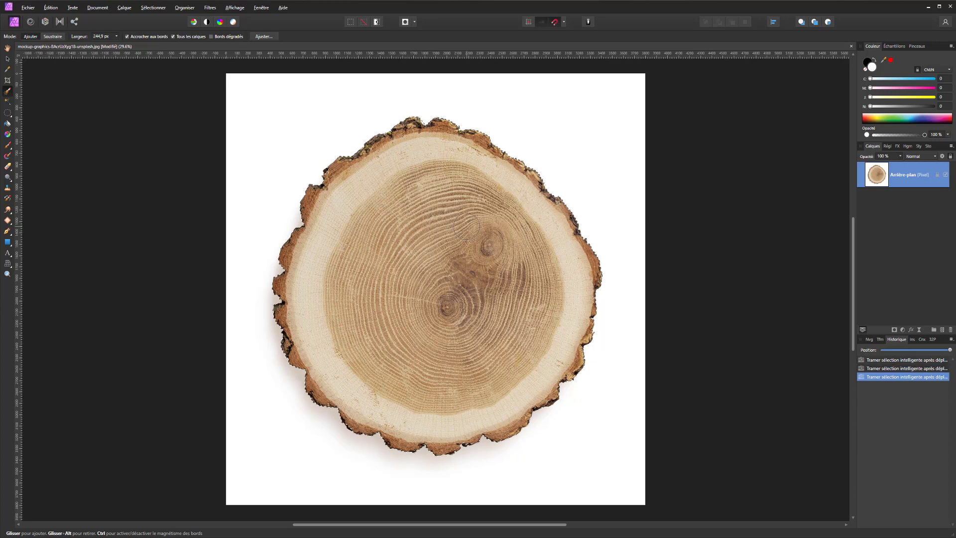
pyautogui.click(894, 329)
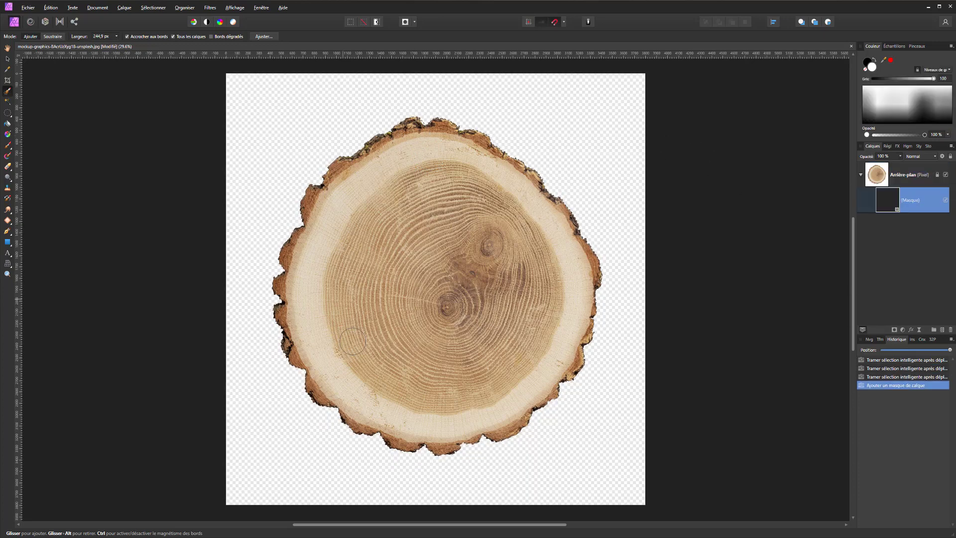
pyautogui.hotkey('ctrl', 'd')
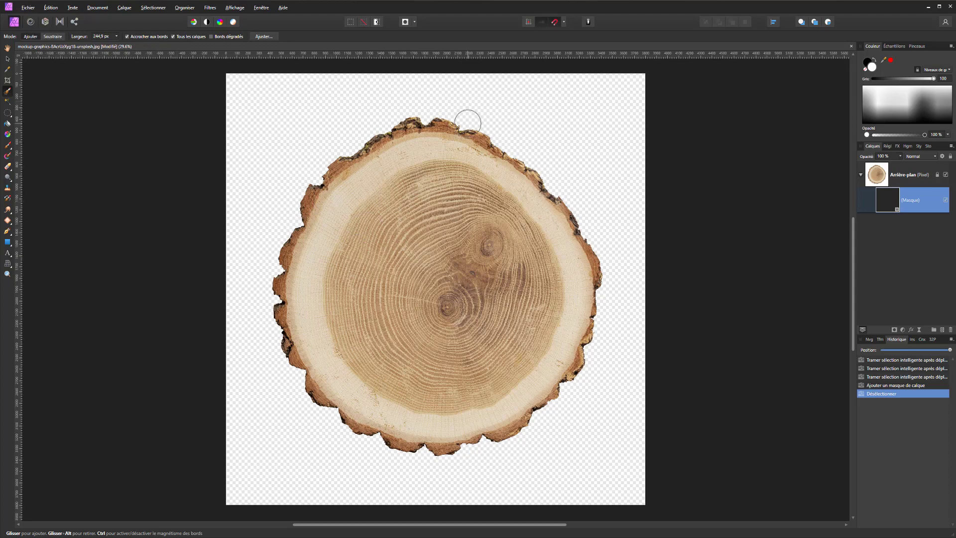
# - Try warping the masked slice's surroundings with Liquify push strokes around the bark edge, and cancel the distortion
pyautogui.click(31, 22)
pyautogui.moveTo(298, 166)
pyautogui.mouseDown()
pyautogui.moveTo(390, 213)
pyautogui.moveTo(303, 147)
pyautogui.moveTo(329, 187)
pyautogui.moveTo(361, 137)
pyautogui.moveTo(367, 172)
pyautogui.moveTo(378, 130)
pyautogui.moveTo(331, 148)
pyautogui.moveTo(423, 98)
pyautogui.mouseUp()
pyautogui.moveTo(535, 166)
pyautogui.mouseDown()
pyautogui.moveTo(489, 198)
pyautogui.moveTo(568, 115)
pyautogui.moveTo(493, 181)
pyautogui.moveTo(503, 184)
pyautogui.moveTo(534, 132)
pyautogui.moveTo(599, 141)
pyautogui.moveTo(612, 180)
pyautogui.moveTo(620, 327)
pyautogui.moveTo(574, 418)
pyautogui.moveTo(405, 450)
pyautogui.moveTo(560, 444)
pyautogui.moveTo(530, 395)
pyautogui.moveTo(677, 354)
pyautogui.moveTo(610, 252)
pyautogui.moveTo(616, 185)
pyautogui.moveTo(647, 141)
pyautogui.moveTo(599, 143)
pyautogui.moveTo(577, 124)
pyautogui.moveTo(380, 109)
pyautogui.mouseUp()
pyautogui.moveTo(329, 146)
pyautogui.mouseDown()
pyautogui.moveTo(262, 143)
pyautogui.moveTo(279, 167)
pyautogui.mouseUp()
pyautogui.moveTo(314, 203); pyautogui.dragTo(206, 246)
pyautogui.moveTo(318, 181)
pyautogui.mouseDown()
pyautogui.moveTo(298, 157)
pyautogui.moveTo(207, 156)
pyautogui.mouseUp()
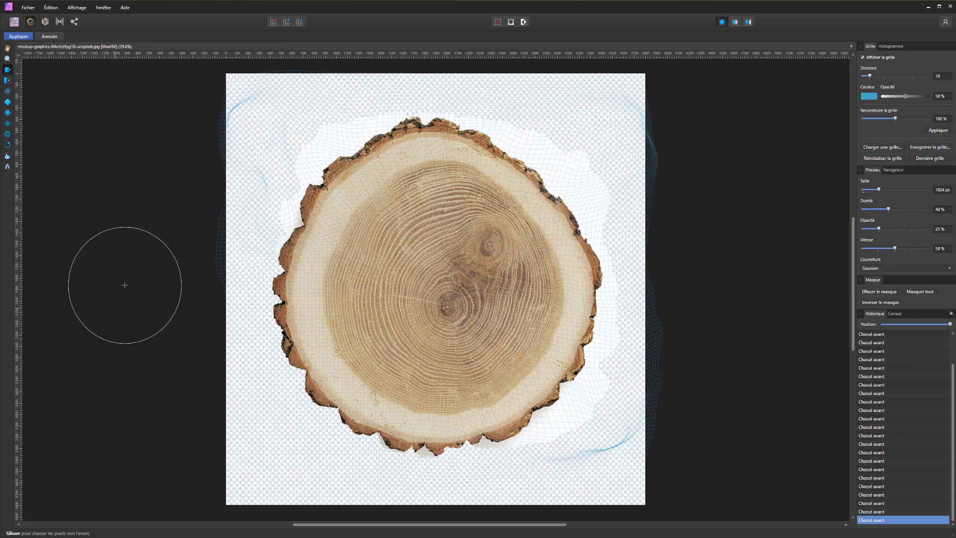
pyautogui.moveTo(268, 284); pyautogui.dragTo(409, 277)
pyautogui.moveTo(271, 314)
pyautogui.mouseDown()
pyautogui.moveTo(360, 279)
pyautogui.moveTo(368, 254)
pyautogui.moveTo(264, 269)
pyautogui.moveTo(261, 284)
pyautogui.mouseUp()
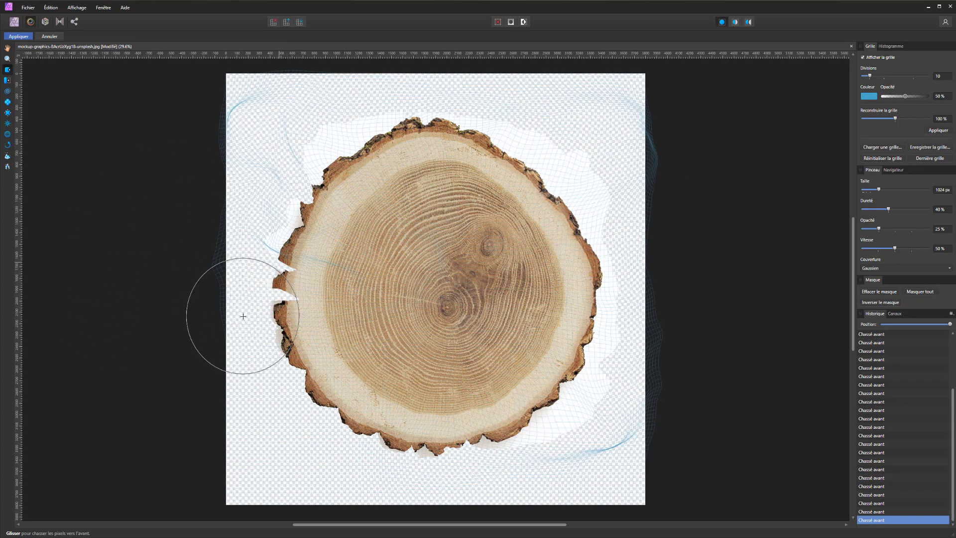
pyautogui.click(50, 36)
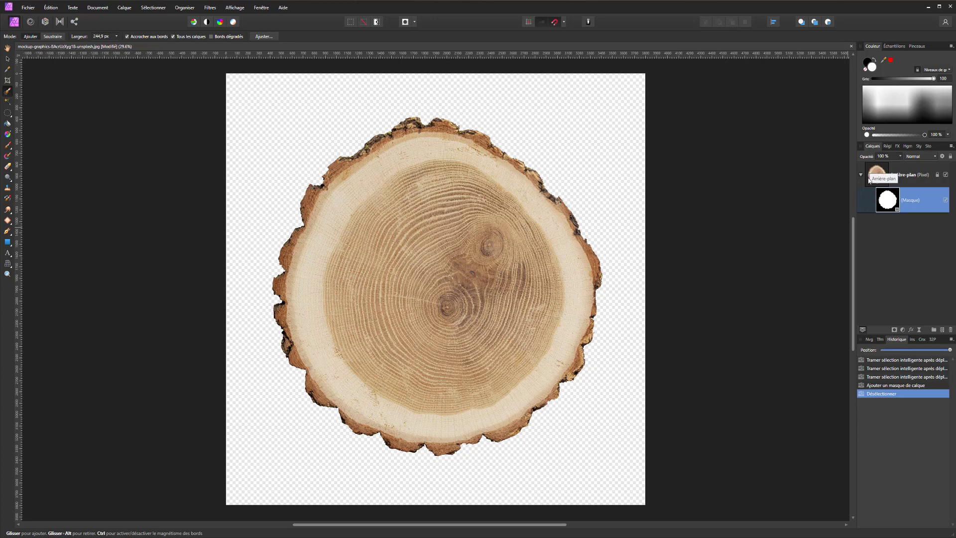
# - Rasterise the Arrière-plan layer together with its mask and check it by switching its visibility off and on
pyautogui.rightClick(916, 199)
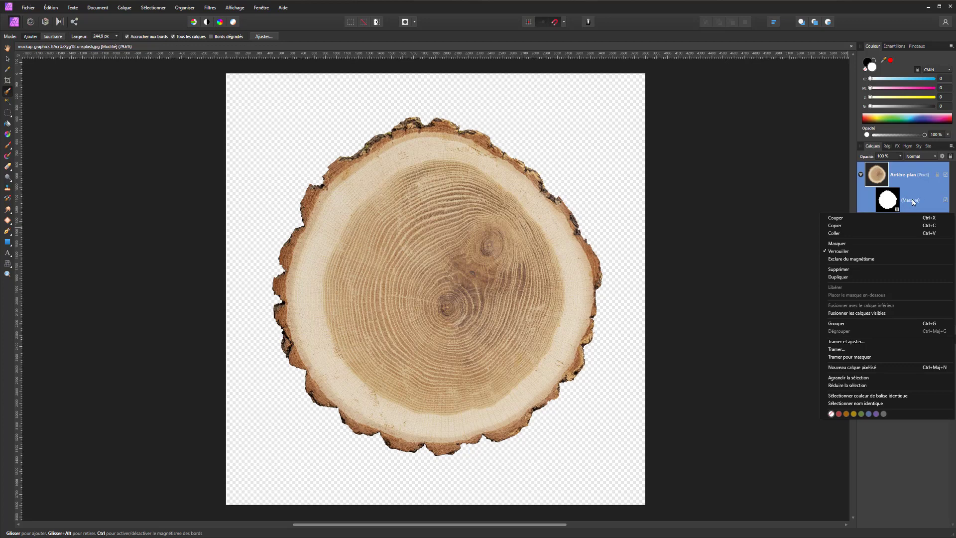
pyautogui.click(836, 349)
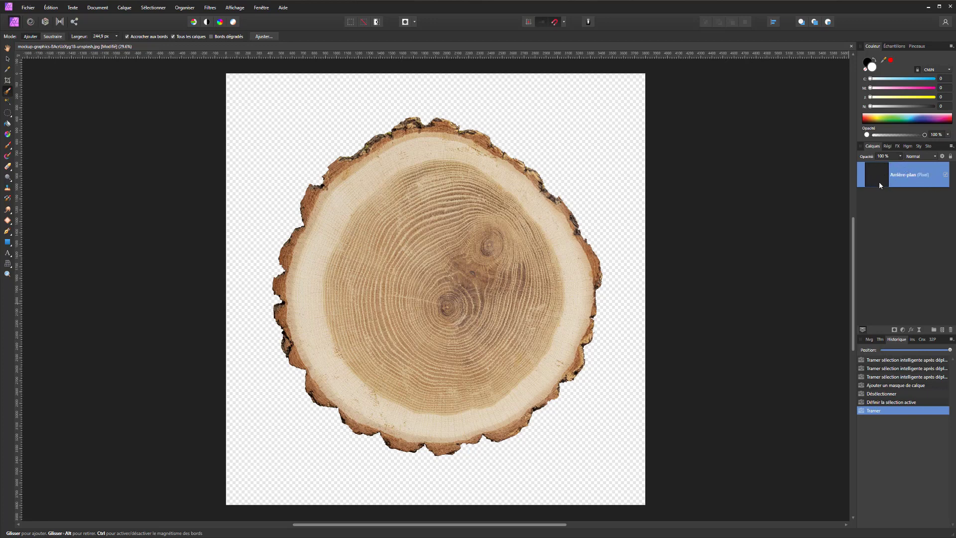
pyautogui.click(948, 176)
pyautogui.click(948, 176)
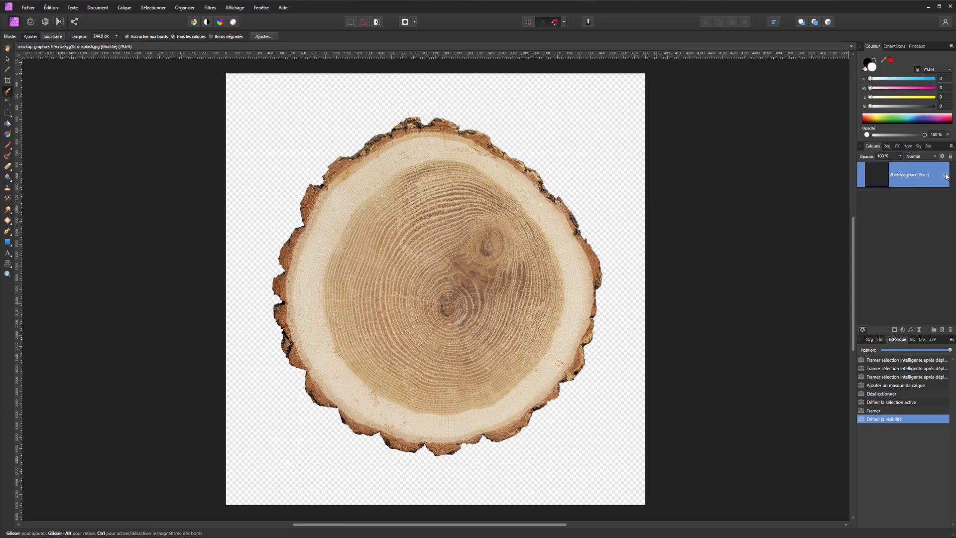
# - Try distorting the rasterised wood slice with Liquify push strokes all around its outline, and discard the changes
pyautogui.click(30, 23)
pyautogui.moveTo(285, 195)
pyautogui.mouseDown()
pyautogui.moveTo(351, 240)
pyautogui.moveTo(319, 193)
pyautogui.mouseUp()
pyautogui.moveTo(321, 193)
pyautogui.mouseDown()
pyautogui.moveTo(363, 157)
pyautogui.moveTo(344, 120)
pyautogui.mouseUp()
pyautogui.moveTo(286, 111)
pyautogui.mouseDown()
pyautogui.moveTo(320, 165)
pyautogui.moveTo(399, 165)
pyautogui.mouseUp()
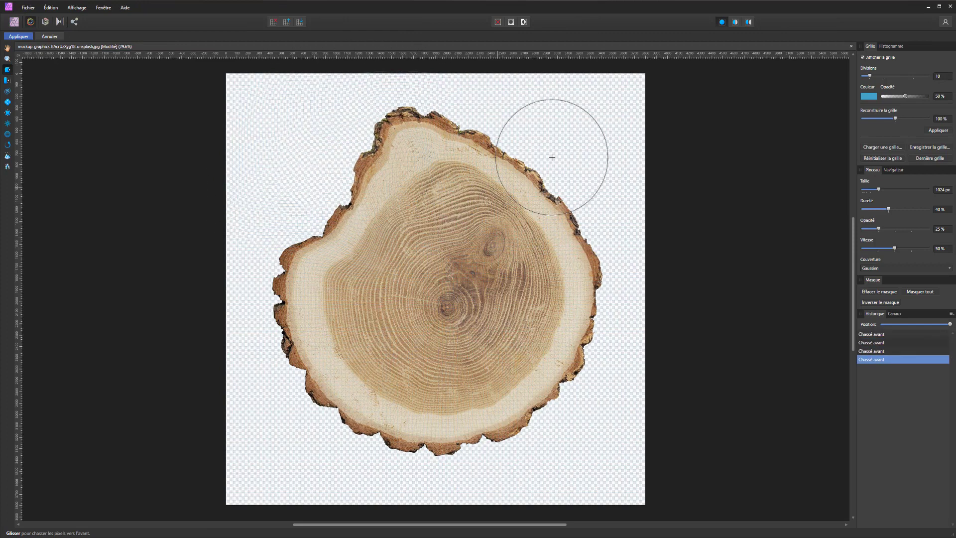
pyautogui.moveTo(540, 156); pyautogui.dragTo(423, 219)
pyautogui.moveTo(567, 301); pyautogui.dragTo(413, 348)
pyautogui.moveTo(591, 347); pyautogui.dragTo(548, 197)
pyautogui.moveTo(610, 241); pyautogui.dragTo(443, 304)
pyautogui.moveTo(513, 438); pyautogui.dragTo(491, 386)
pyautogui.moveTo(596, 464)
pyautogui.mouseDown()
pyautogui.moveTo(473, 367)
pyautogui.moveTo(404, 363)
pyautogui.mouseUp()
pyautogui.moveTo(316, 429)
pyautogui.mouseDown()
pyautogui.moveTo(404, 352)
pyautogui.moveTo(396, 321)
pyautogui.mouseUp()
pyautogui.moveTo(325, 320)
pyautogui.mouseDown()
pyautogui.moveTo(414, 269)
pyautogui.moveTo(394, 347)
pyautogui.moveTo(450, 340)
pyautogui.moveTo(417, 293)
pyautogui.moveTo(440, 323)
pyautogui.moveTo(403, 313)
pyautogui.moveTo(400, 264)
pyautogui.moveTo(321, 297)
pyautogui.moveTo(295, 279)
pyautogui.moveTo(274, 312)
pyautogui.mouseUp()
pyautogui.moveTo(261, 424)
pyautogui.mouseDown()
pyautogui.moveTo(311, 375)
pyautogui.moveTo(330, 336)
pyautogui.mouseUp()
pyautogui.moveTo(298, 221)
pyautogui.mouseDown()
pyautogui.moveTo(313, 249)
pyautogui.moveTo(260, 267)
pyautogui.moveTo(294, 348)
pyautogui.moveTo(279, 319)
pyautogui.mouseUp()
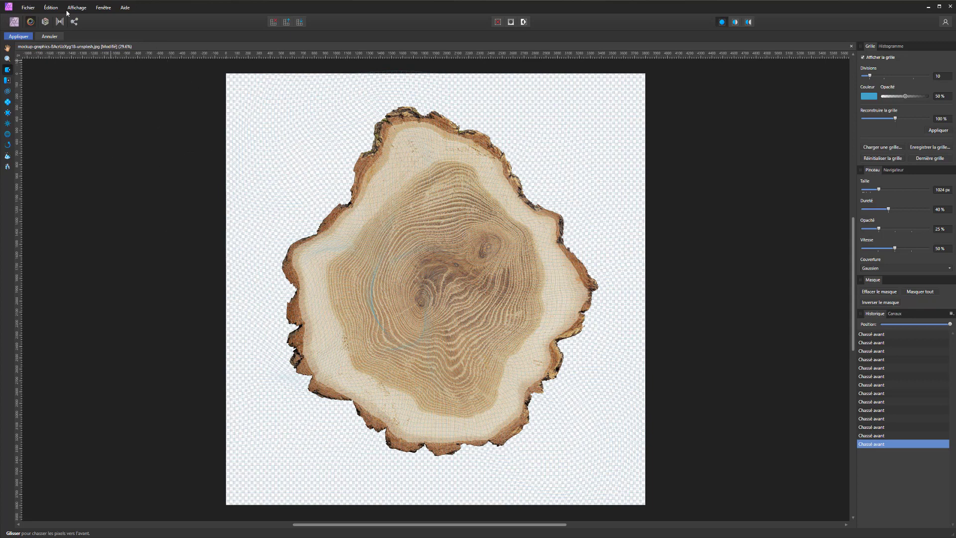
pyautogui.click(57, 37)
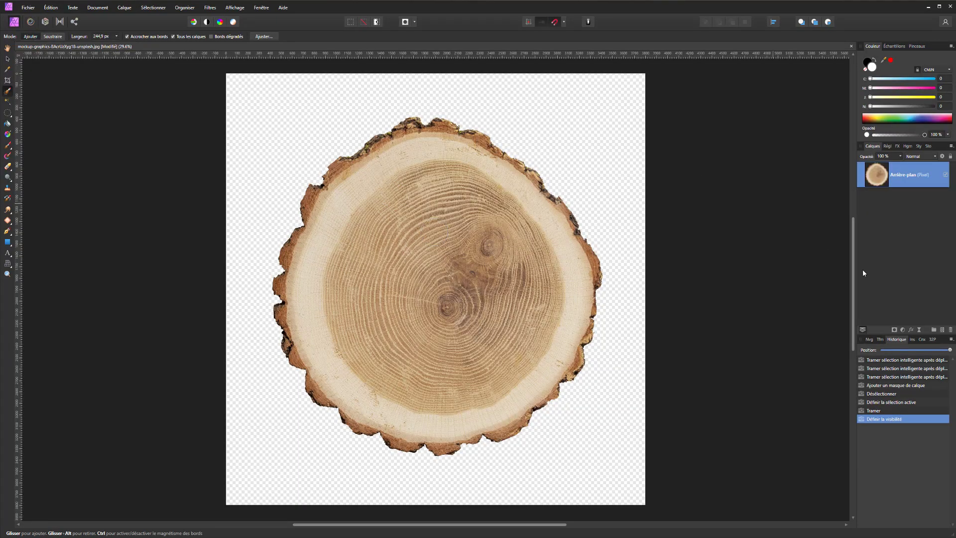
# - Undo the visibility change and rasterisation, and expand the Arrière-plan layer to show its mask
pyautogui.hotkey('ctrl', 'z')
pyautogui.hotkey('ctrl', 'z')
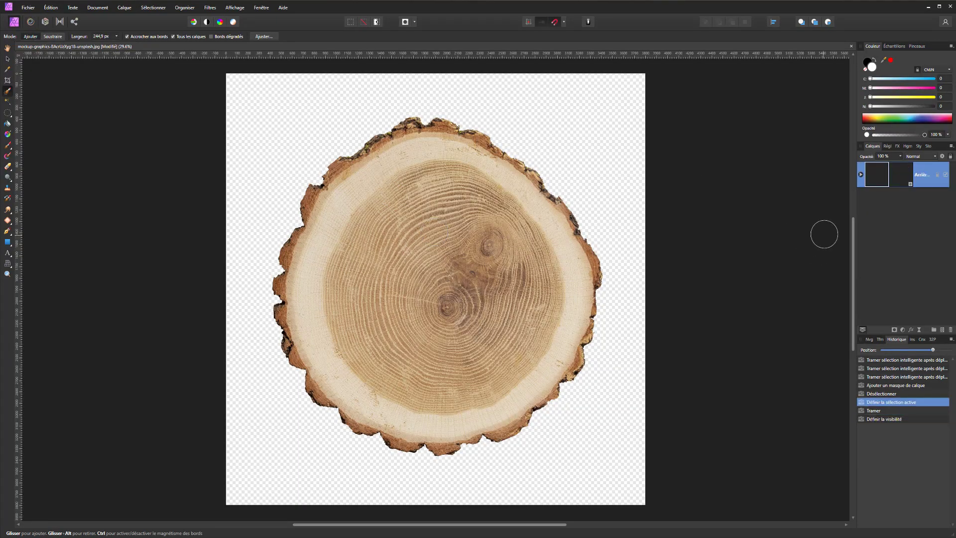
pyautogui.moveTo(900, 183)
pyautogui.mouseDown()
pyautogui.moveTo(905, 223)
pyautogui.moveTo(901, 202)
pyautogui.mouseUp()
pyautogui.click(861, 175)
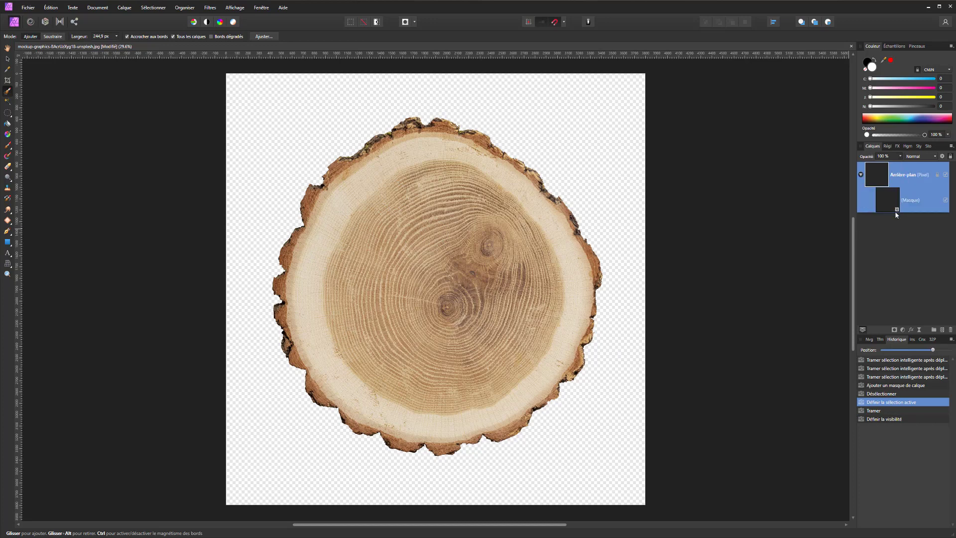
pyautogui.click(890, 182)
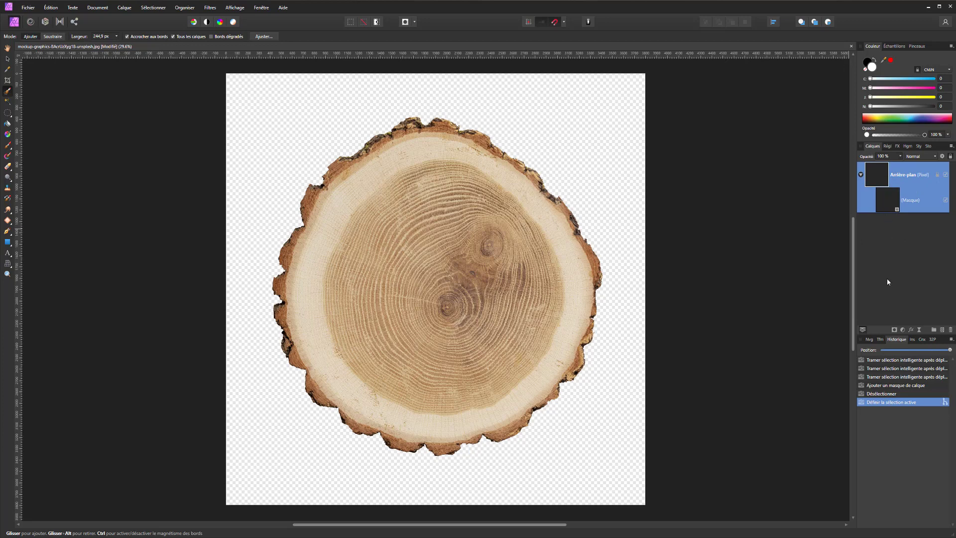
# - Try deleting the Arrière-plan layer's mask, and undo back to the unmasked layer with the slice selected
pyautogui.keyDown('ctrl'); pyautogui.click(887, 199); pyautogui.keyUp('ctrl')
pyautogui.hotkey('ctrl', 'z')
pyautogui.moveTo(878, 194); pyautogui.dragTo(952, 330)
pyautogui.hotkey('ctrl', 'z')
pyautogui.hotkey('ctrl', 'z')
pyautogui.hotkey('ctrl', 'z')
pyautogui.hotkey('ctrl', 'z')
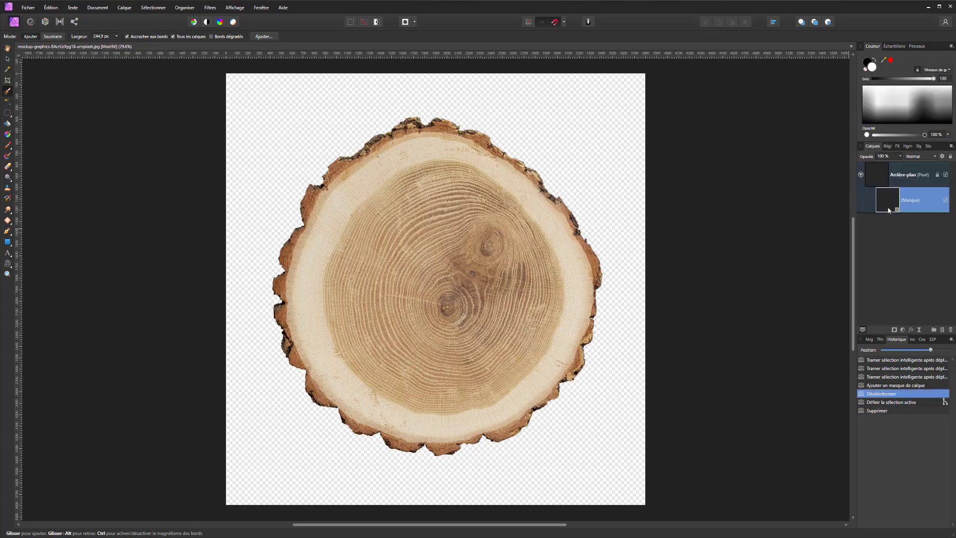
# - Group the Arrière-plan layer, mask the group with the slice selection, and select the layer inside the group
pyautogui.click(934, 330)
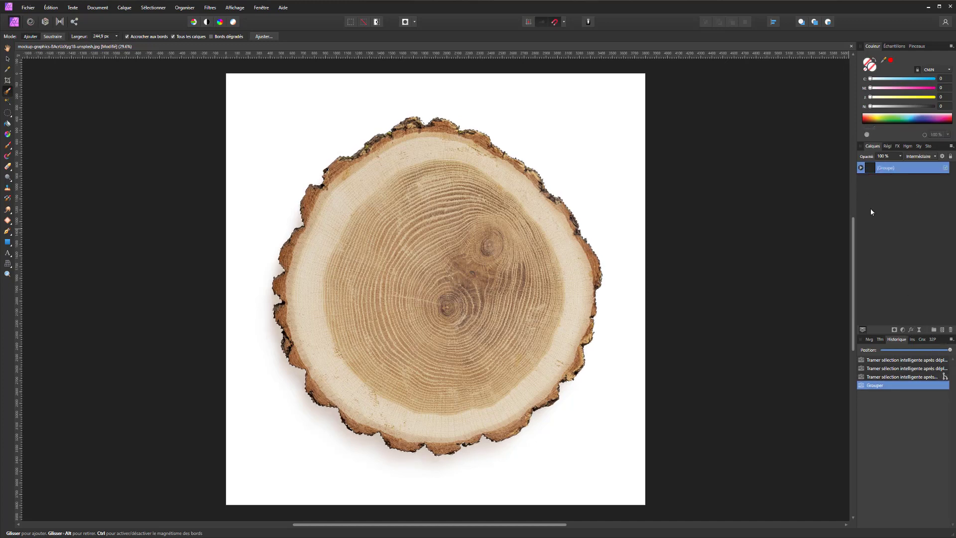
pyautogui.click(895, 330)
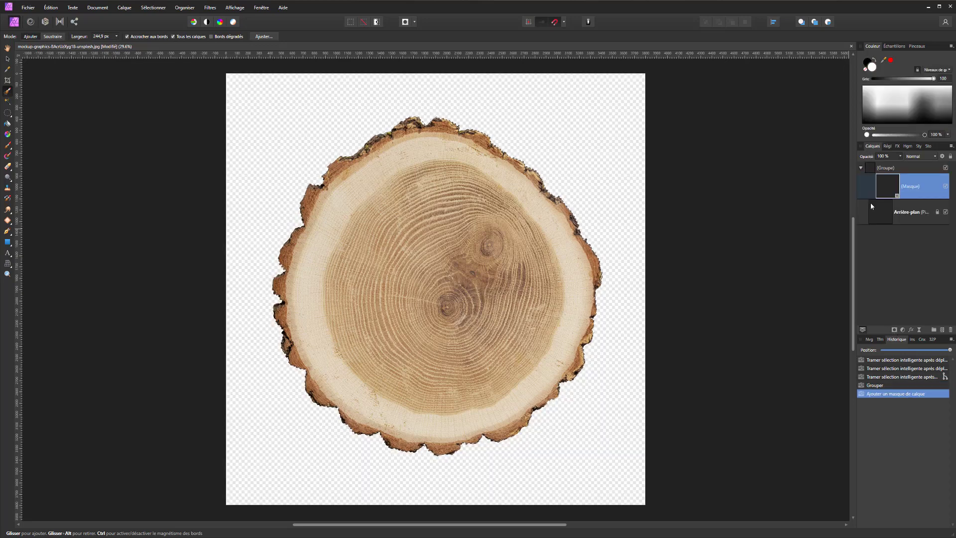
pyautogui.click(883, 219)
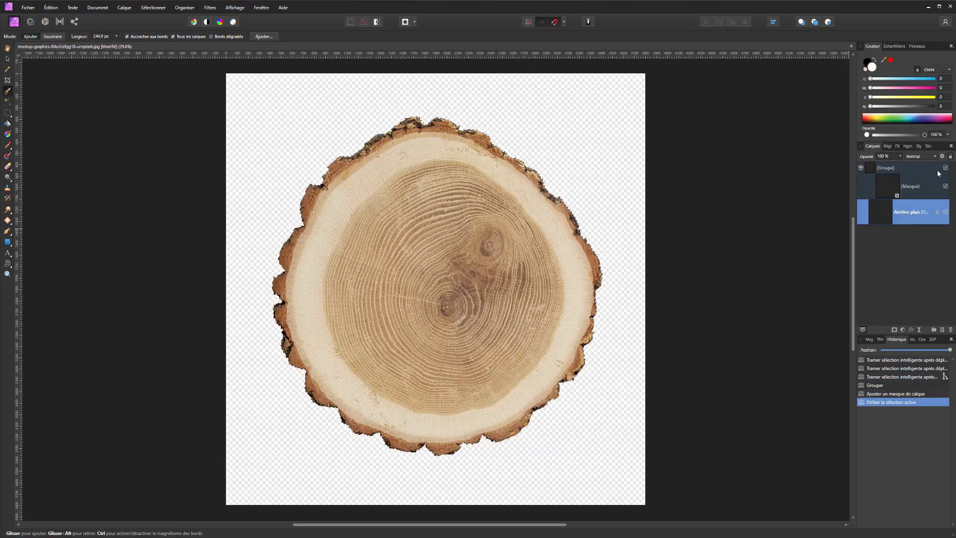
# - Clear the selection, toggle the group mask's visibility to compare, and reselect the Arrière-plan layer
pyautogui.click(945, 188)
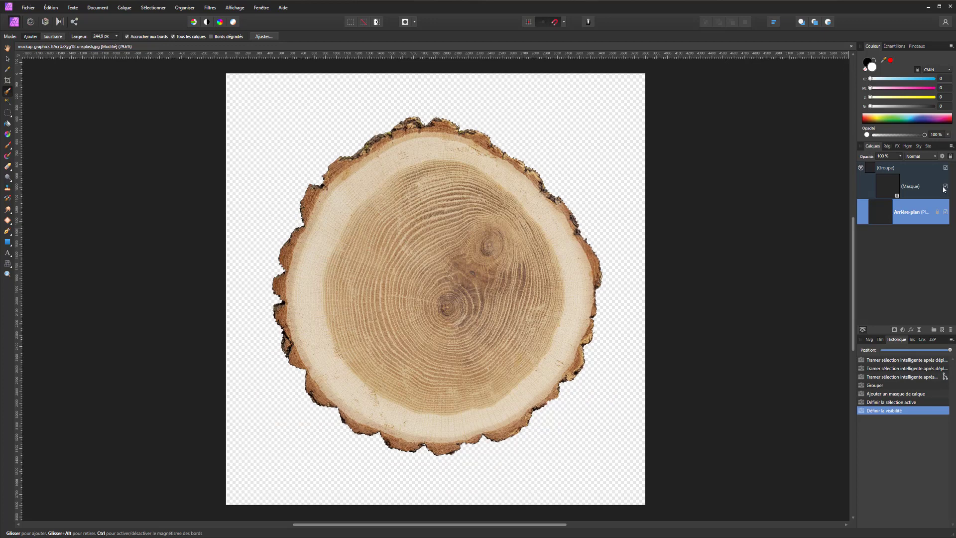
pyautogui.hotkey('ctrl', 'd')
pyautogui.click(943, 188)
pyautogui.click(945, 187)
pyautogui.click(945, 188)
pyautogui.click(902, 210)
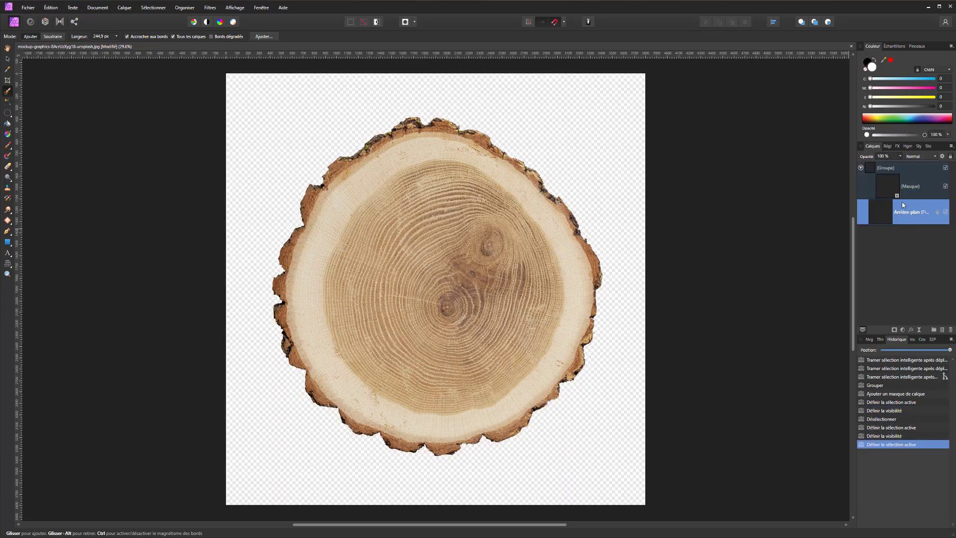
# - Try Liquify push strokes on the slice inside the masked group, undo several of them and cancel the distortion
pyautogui.click(31, 24)
pyautogui.moveTo(286, 239)
pyautogui.mouseDown()
pyautogui.moveTo(324, 229)
pyautogui.moveTo(370, 260)
pyautogui.moveTo(357, 248)
pyautogui.moveTo(384, 247)
pyautogui.moveTo(296, 213)
pyautogui.moveTo(288, 169)
pyautogui.moveTo(339, 178)
pyautogui.moveTo(374, 262)
pyautogui.mouseUp()
pyautogui.moveTo(374, 262)
pyautogui.mouseDown()
pyautogui.moveTo(327, 179)
pyautogui.moveTo(365, 184)
pyautogui.moveTo(369, 230)
pyautogui.moveTo(424, 132)
pyautogui.moveTo(352, 169)
pyautogui.moveTo(342, 245)
pyautogui.moveTo(362, 164)
pyautogui.mouseUp()
pyautogui.hotkey('ctrl', 'z')
pyautogui.hotkey('ctrl', 'z')
pyautogui.hotkey('ctrl', 'z')
pyautogui.hotkey('ctrl', 'z')
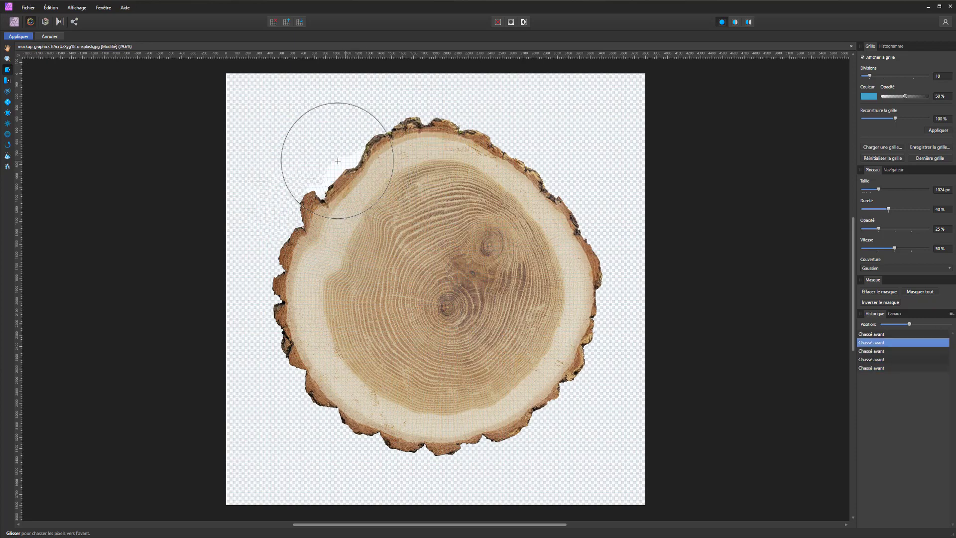
pyautogui.click(50, 36)
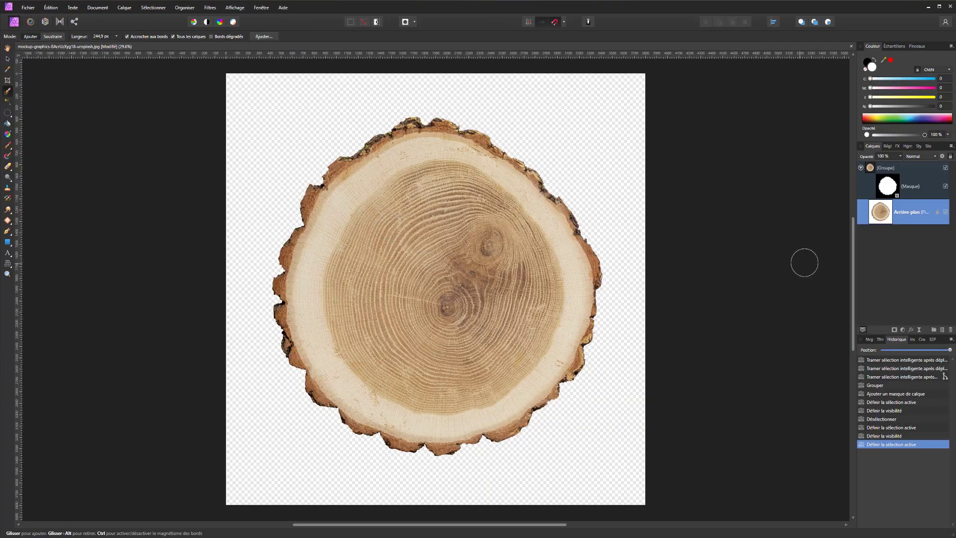
# - Undo the group mask and the grouping, returning to the ungrouped Arrière-plan layer with the slice selected
pyautogui.hotkey('ctrl', 'z')
pyautogui.hotkey('ctrl', 'z')
pyautogui.hotkey('ctrl', 'z')
pyautogui.hotkey('ctrl', 'z')
pyautogui.hotkey('ctrl', 'z')
pyautogui.hotkey('ctrl', 'z')
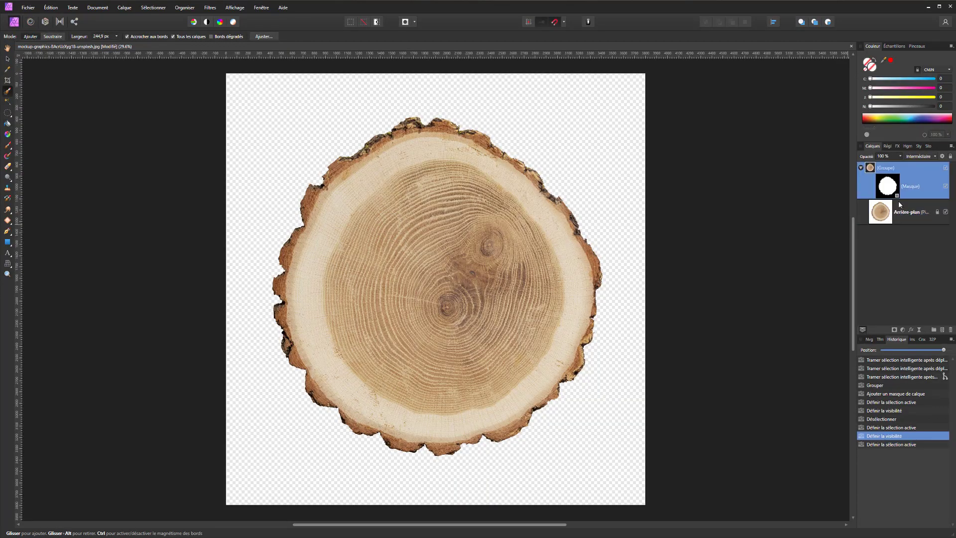
pyautogui.hotkey('ctrl', 'z')
pyautogui.hotkey('ctrl', 'z')
pyautogui.hotkey('ctrl', 'z')
pyautogui.hotkey('ctrl', 'z')
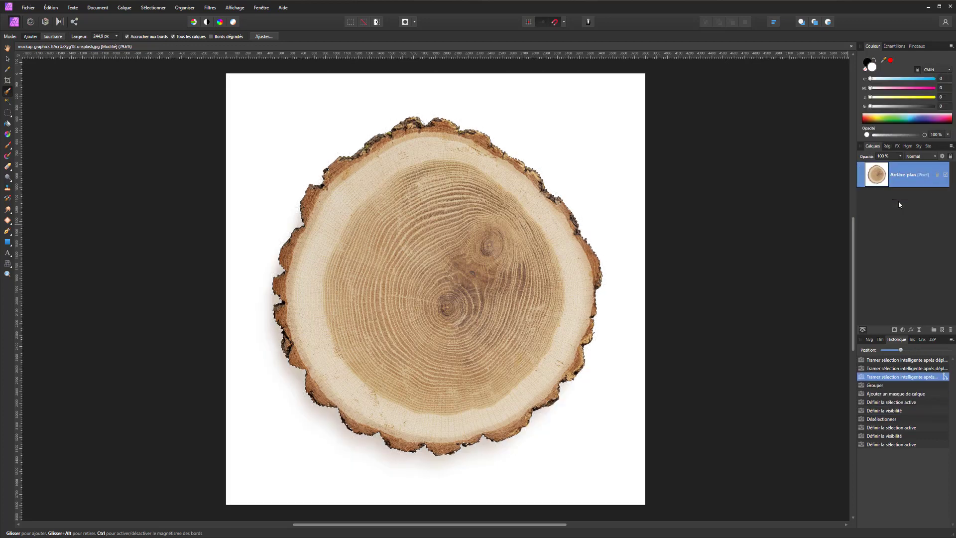
# - Clear the selection and reselect the whole wood slice with the selection brush, adding the bark along its upper-left edge
pyautogui.hotkey('ctrl', 'd')
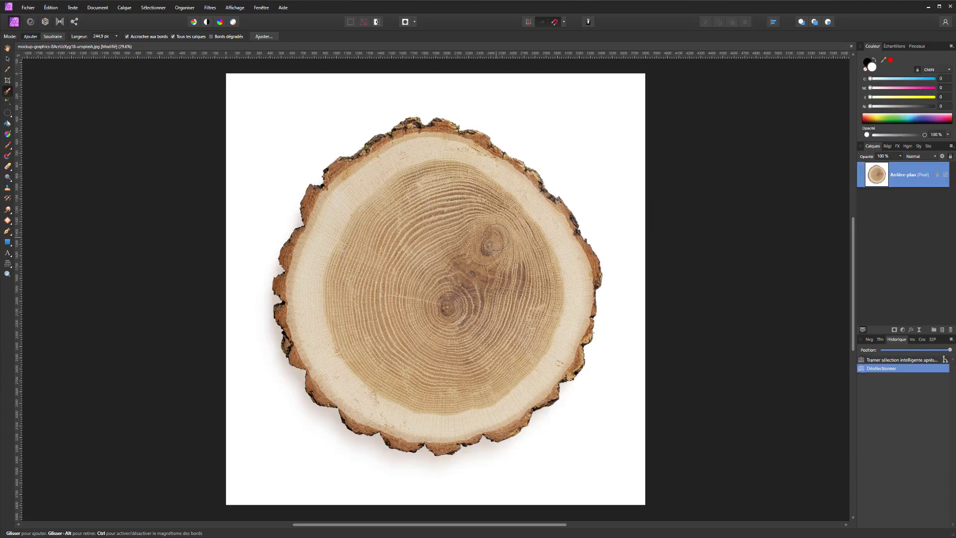
pyautogui.moveTo(378, 230)
pyautogui.mouseDown()
pyautogui.moveTo(315, 244)
pyautogui.moveTo(356, 387)
pyautogui.moveTo(296, 341)
pyautogui.moveTo(327, 192)
pyautogui.moveTo(419, 141)
pyautogui.moveTo(480, 159)
pyautogui.moveTo(499, 190)
pyautogui.moveTo(558, 240)
pyautogui.moveTo(572, 265)
pyautogui.moveTo(566, 313)
pyautogui.mouseUp()
pyautogui.moveTo(494, 329); pyautogui.dragTo(481, 343)
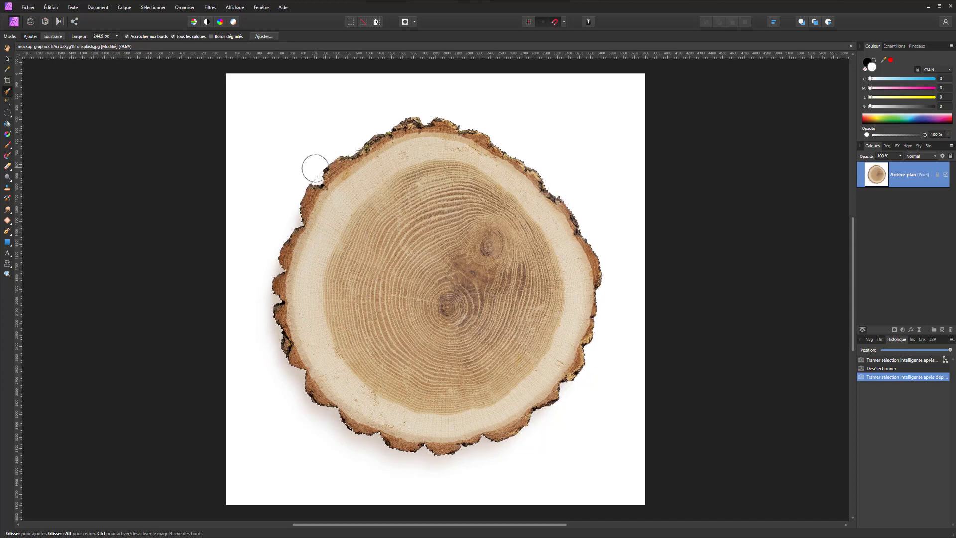
pyautogui.moveTo(312, 172); pyautogui.dragTo(316, 168)
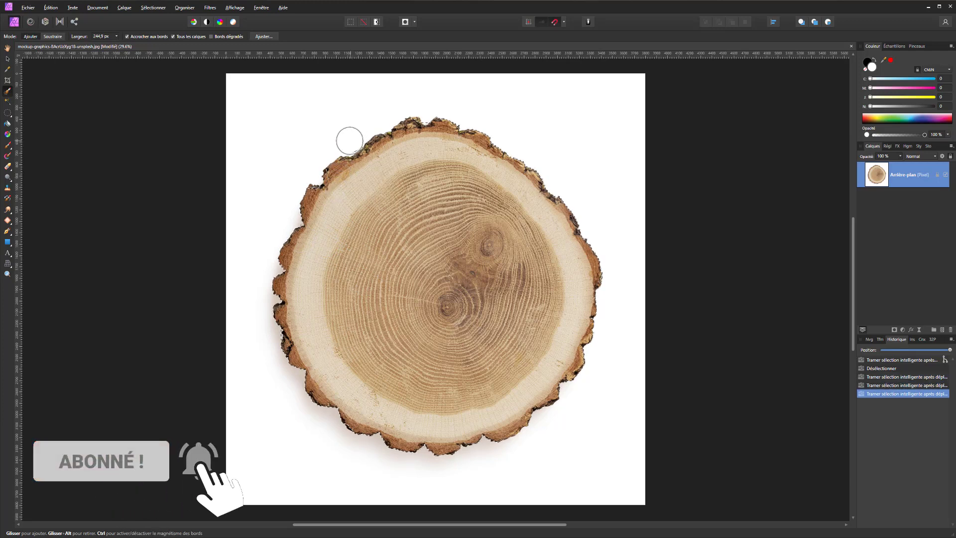
pyautogui.moveTo(348, 139); pyautogui.dragTo(346, 141)
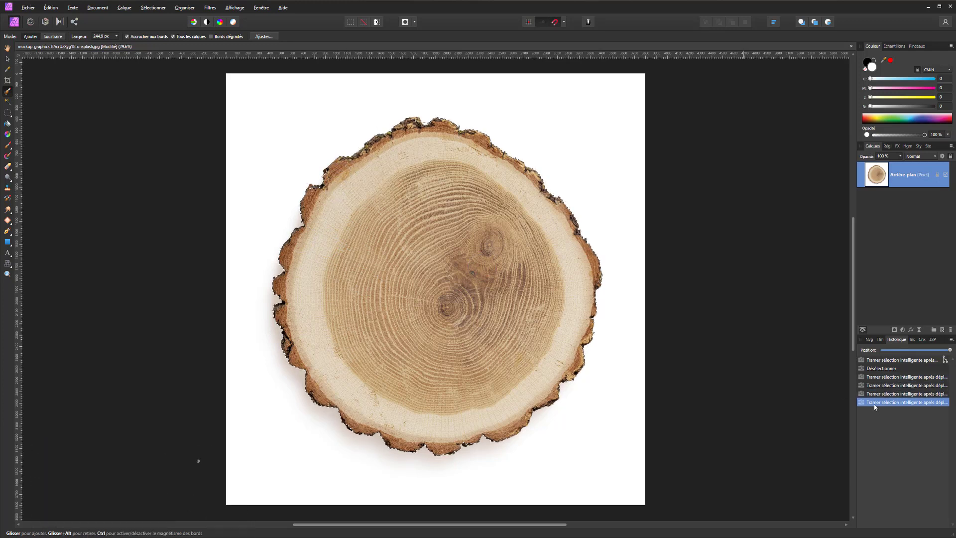
# - Mask the Arrière-plan layer with the selection, rasterise the layer with its mask and clear the selection
pyautogui.click(895, 330)
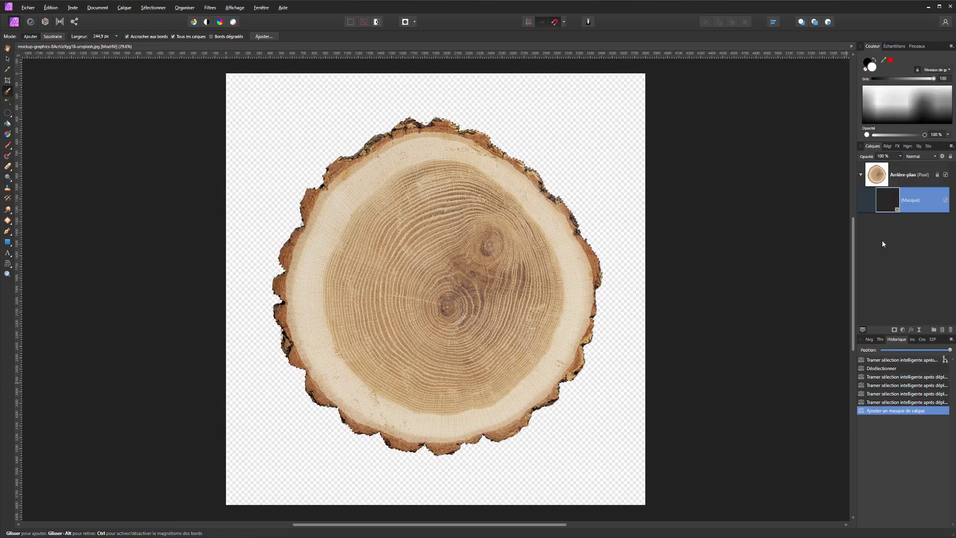
pyautogui.rightClick(912, 198)
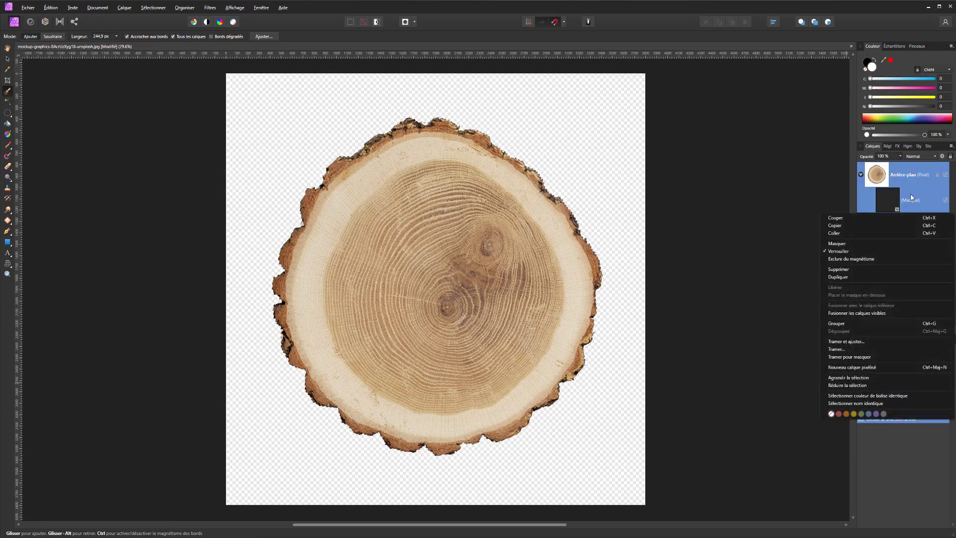
pyautogui.click(853, 348)
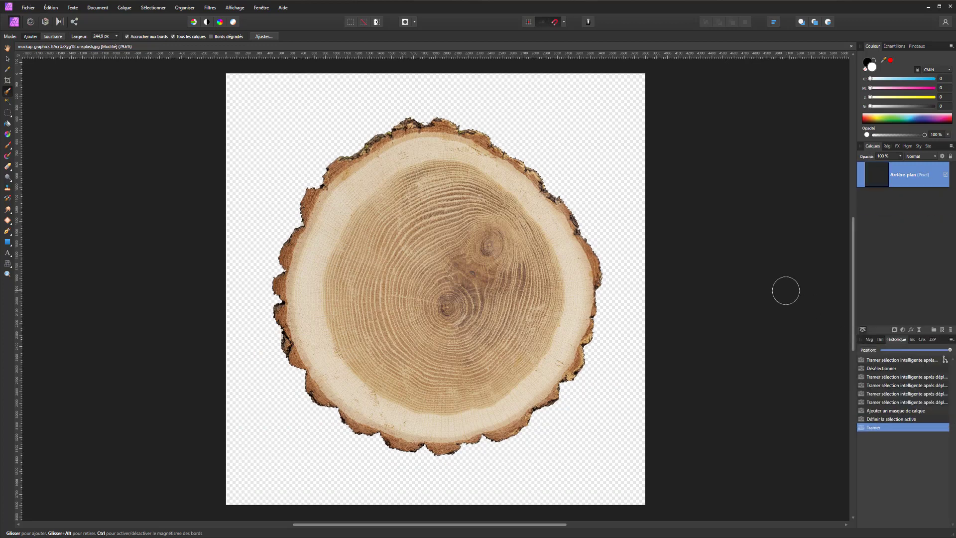
pyautogui.hotkey('ctrl', 'd')
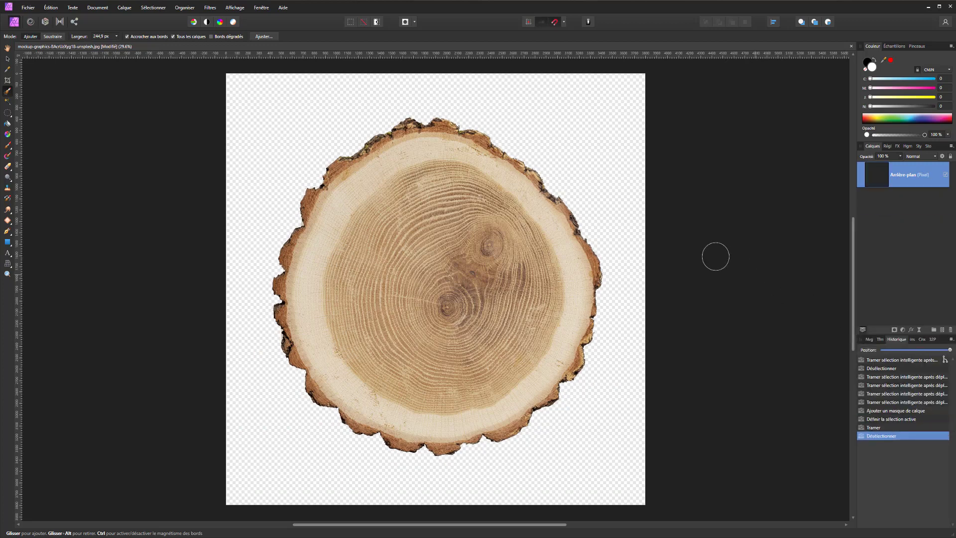